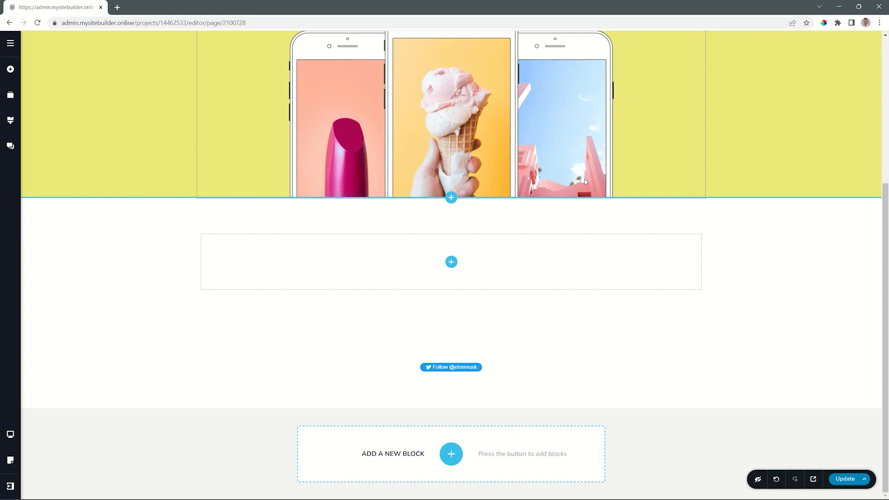
Add a Timeline to the empty block below the phone images and place text, a button and a line in its first tab.
left_click(451, 263)
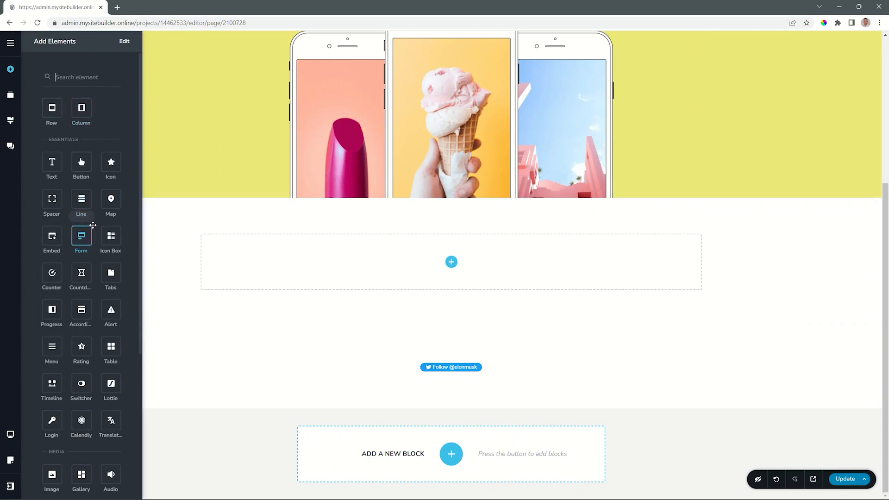
left_click_drag(54, 382, 453, 262)
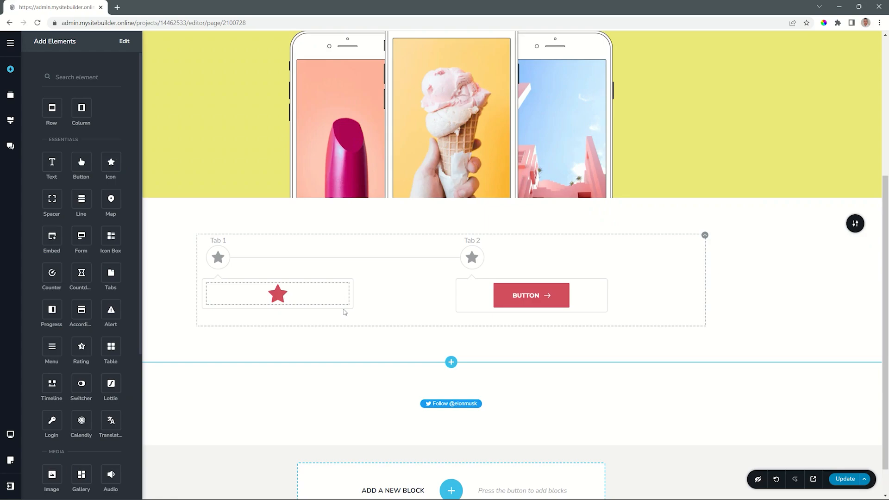
left_click_drag(52, 162, 258, 287)
left_click_drag(81, 178, 239, 339)
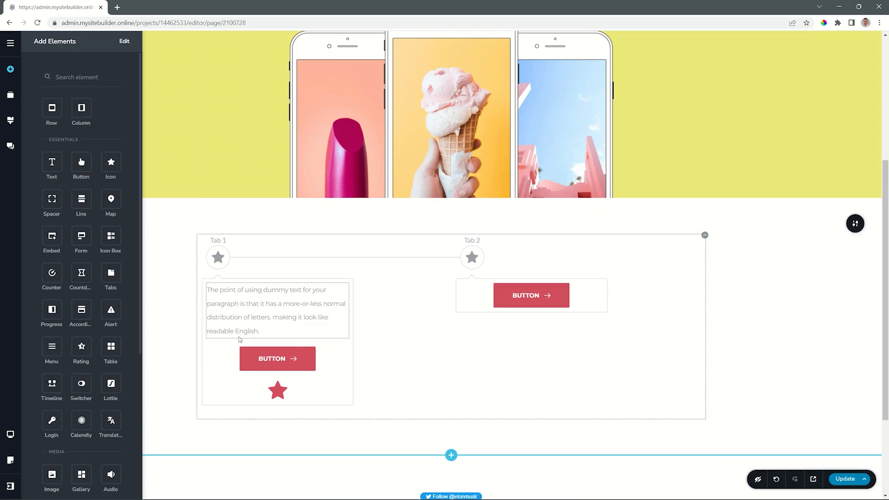
left_click_drag(81, 199, 232, 373)
Replace the upper paragraph in the timeline's first tab with the text "Heading 1".
left_click_drag(214, 277, 227, 288)
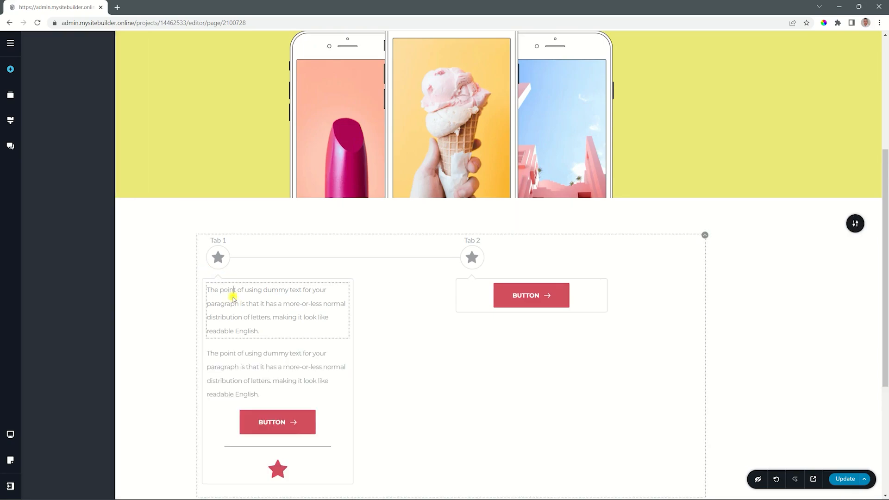
type("Heading")
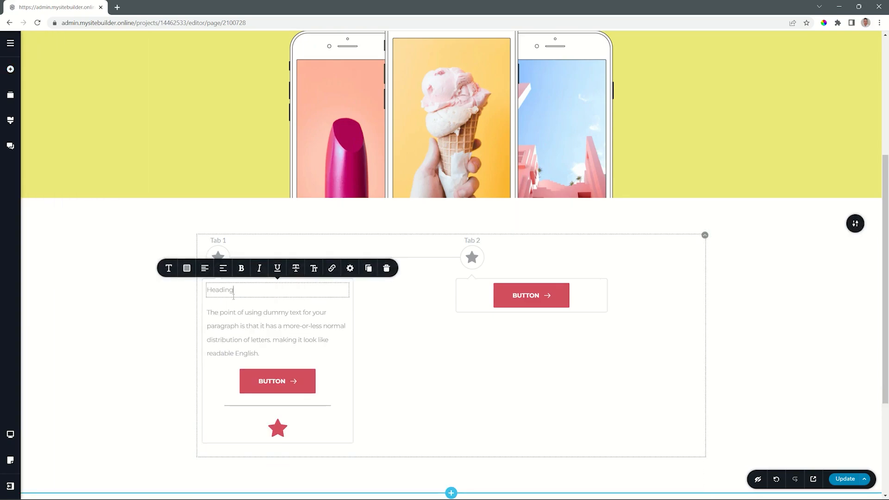
type(" 1")
left_click(149, 277)
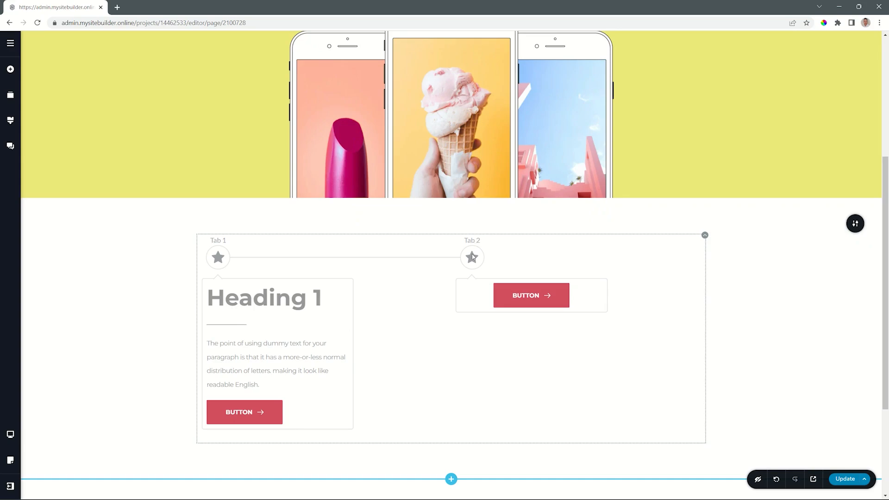
Duplicate the timeline's first tab twice, including its heading, line, paragraph and button.
left_click(221, 257)
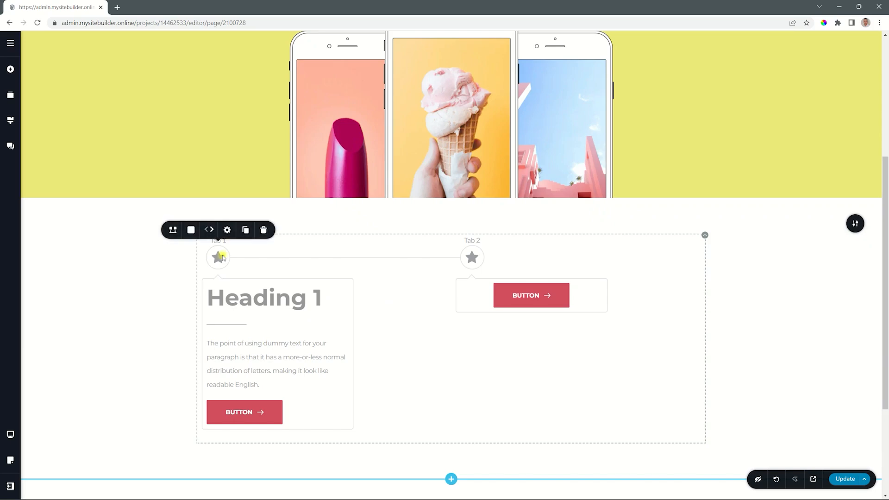
left_click(246, 230)
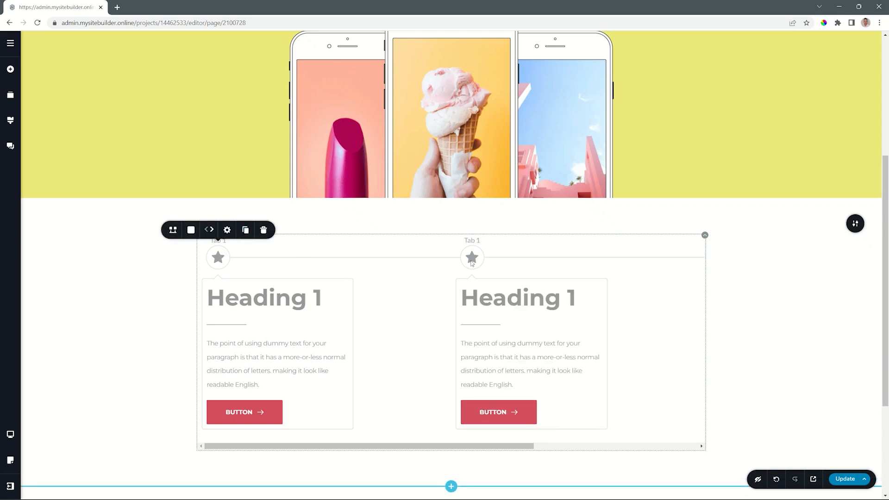
left_click(246, 230)
Delete the original second tab at the end of the timeline, which contains only a button.
left_click(323, 445)
left_click_drag(323, 445, 485, 446)
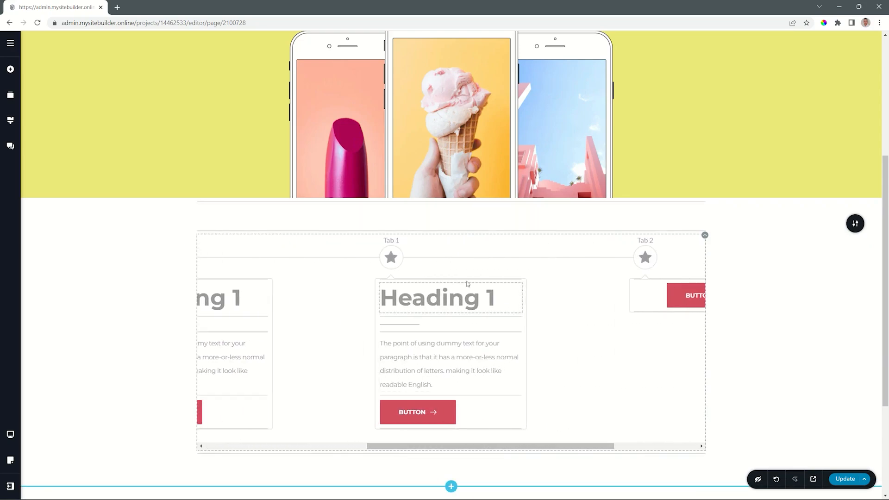
left_click_drag(407, 447, 496, 449)
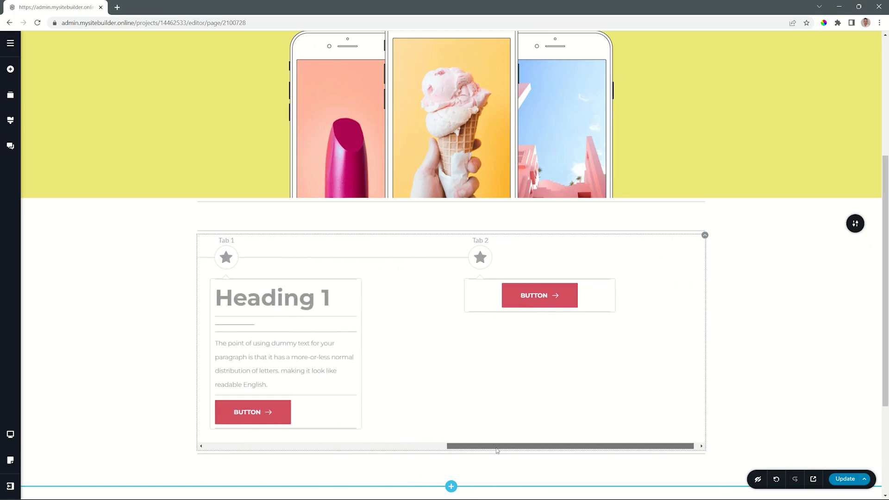
left_click(480, 257)
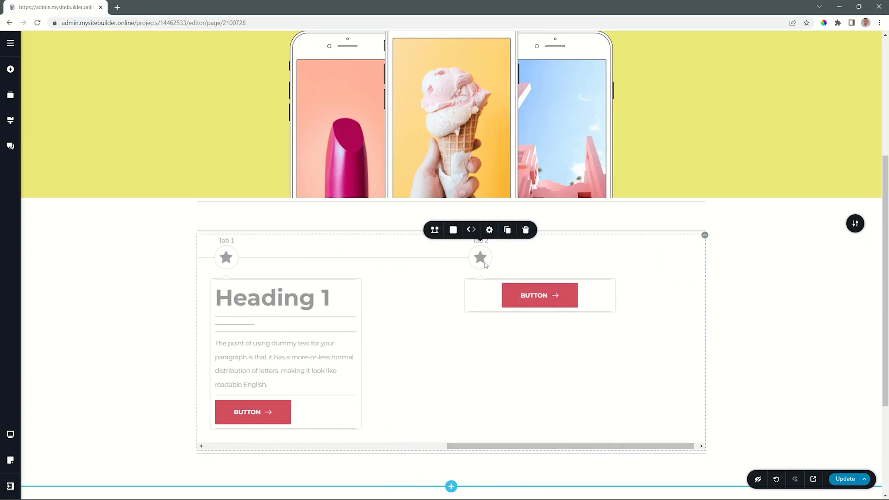
left_click(527, 231)
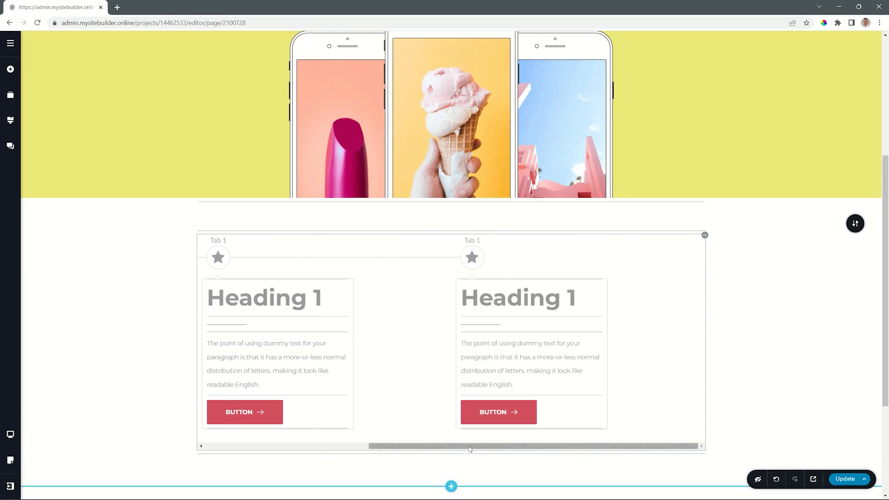
Rename the two duplicated timeline tabs as "Tab 2" and "Tab 3".
left_click_drag(469, 448, 281, 449)
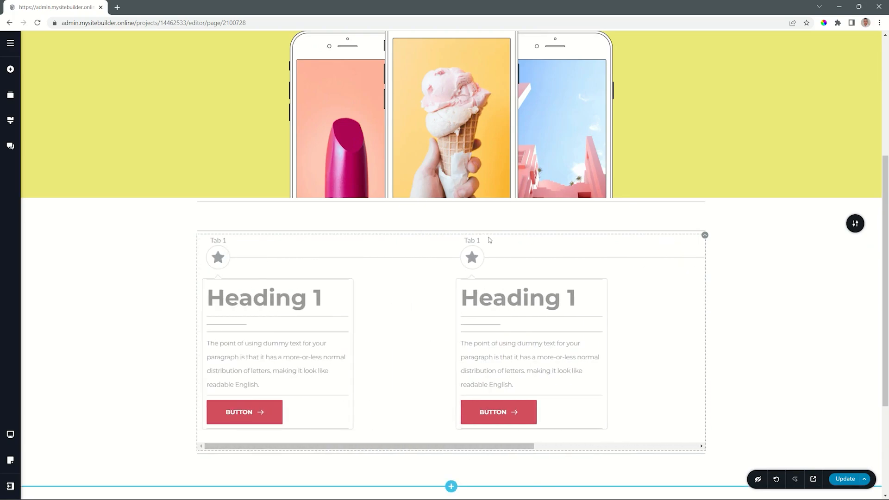
left_click(472, 241)
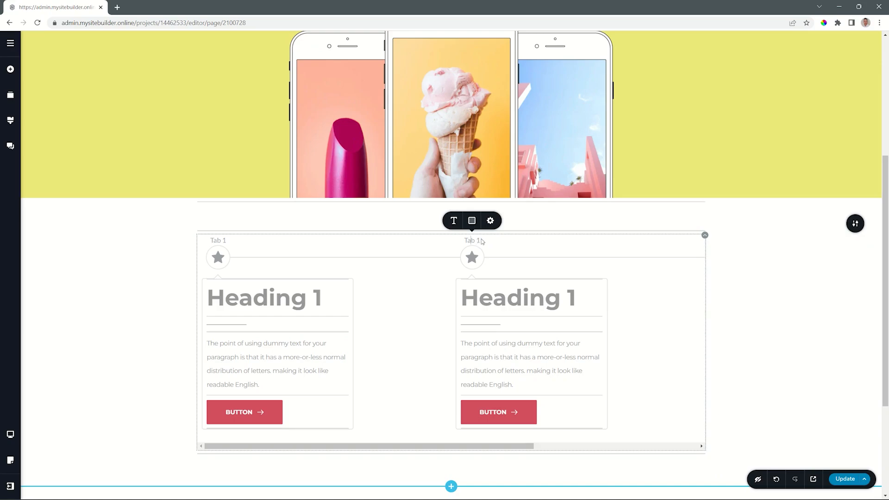
left_click(481, 241)
key("BackSpace")
type("2")
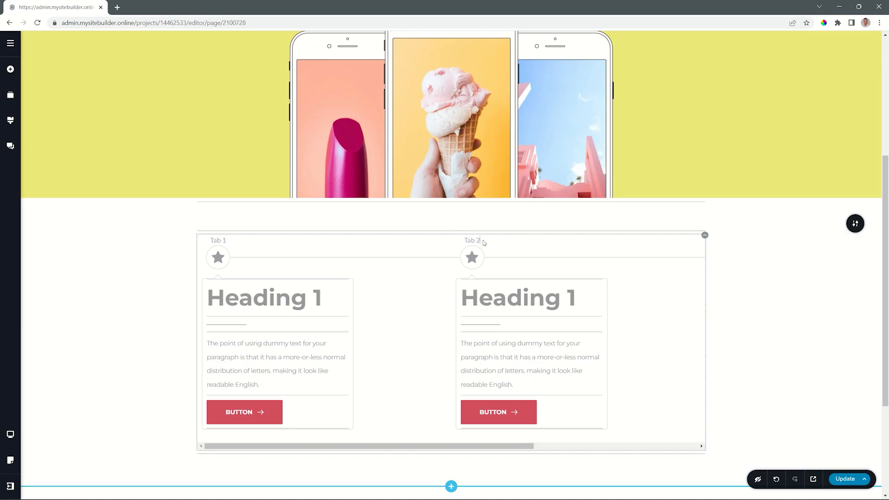
left_click_drag(475, 447, 614, 447)
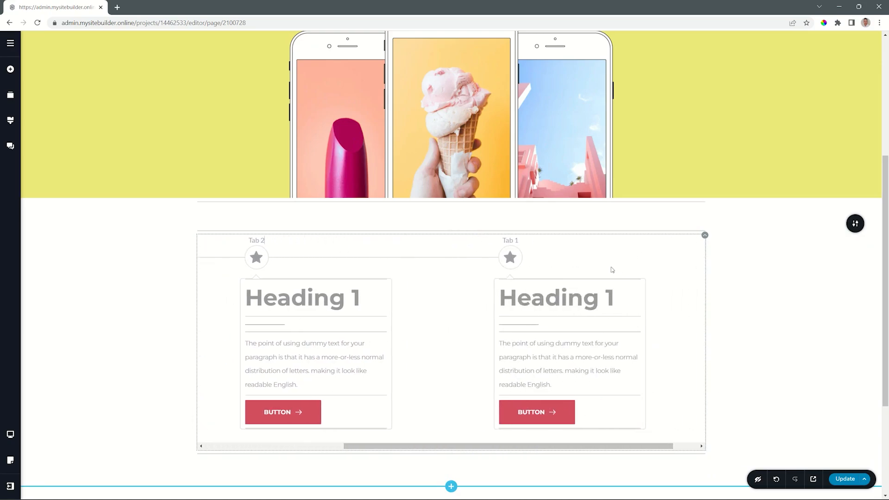
left_click(522, 241)
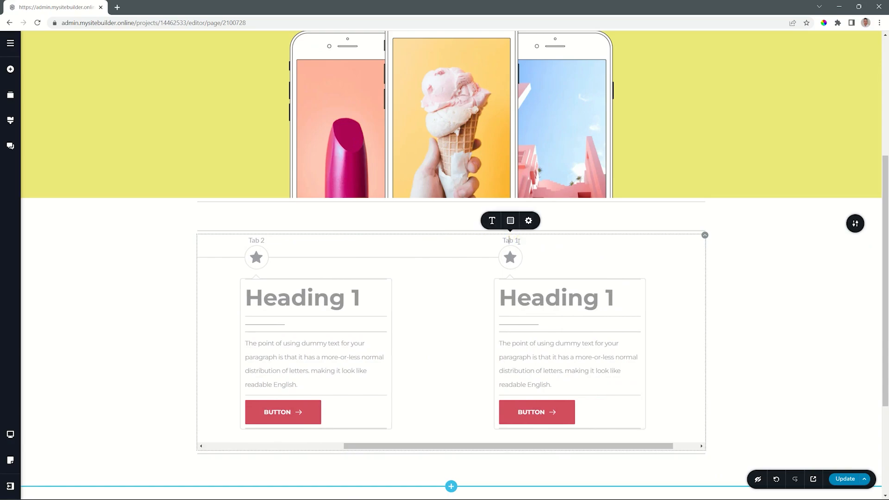
Try a padding of 28 px around the timeline's container and return it to 0 px.
scroll(602, 240, "down", 2)
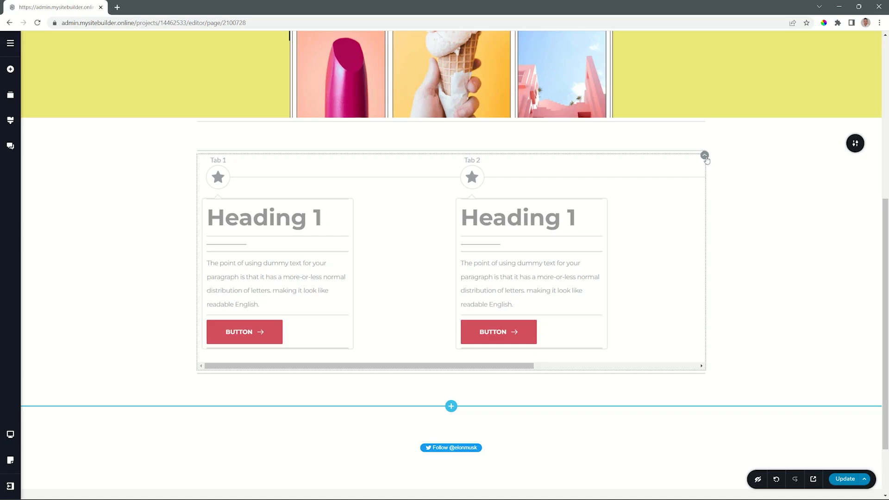
left_click(704, 156)
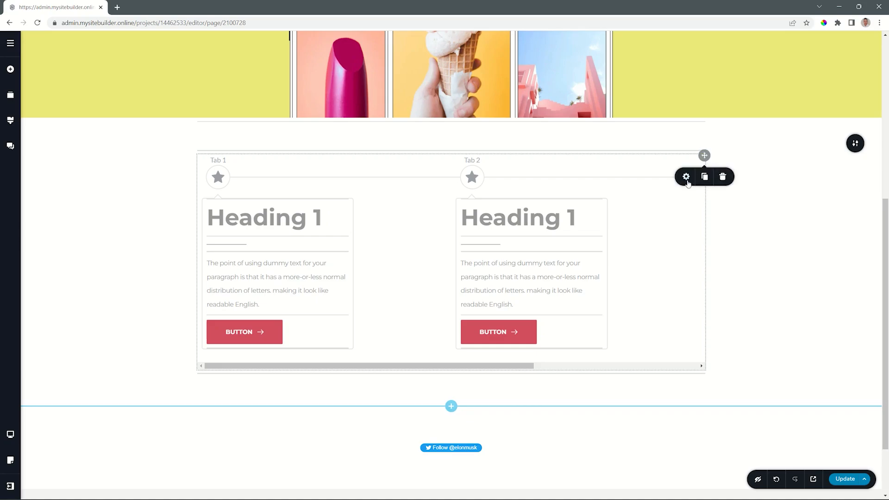
left_click(686, 177)
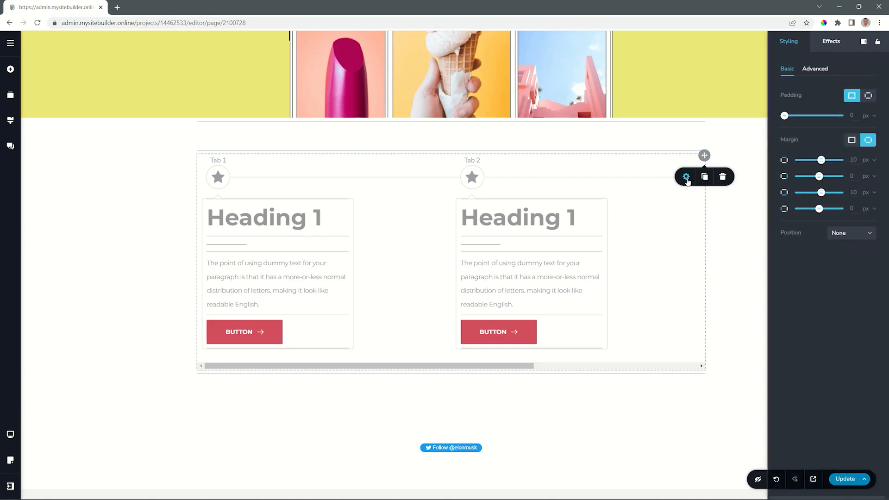
left_click_drag(784, 115, 800, 115)
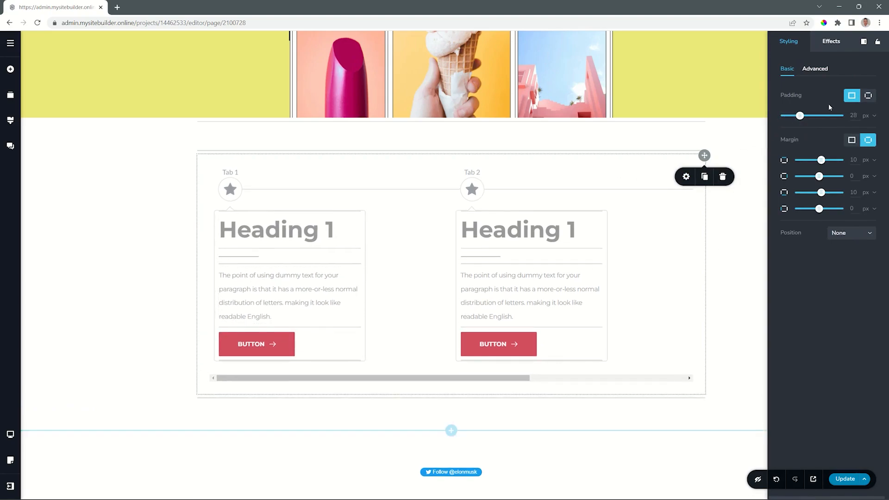
left_click_drag(799, 115, 774, 115)
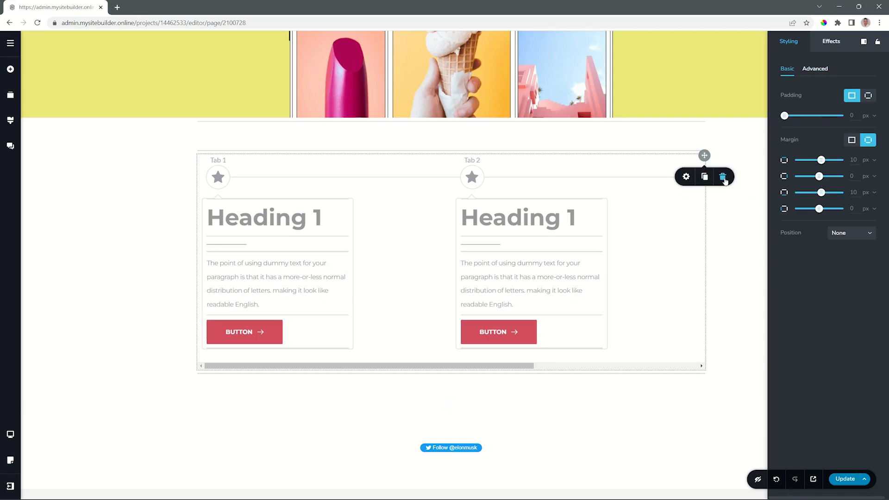
left_click(723, 179)
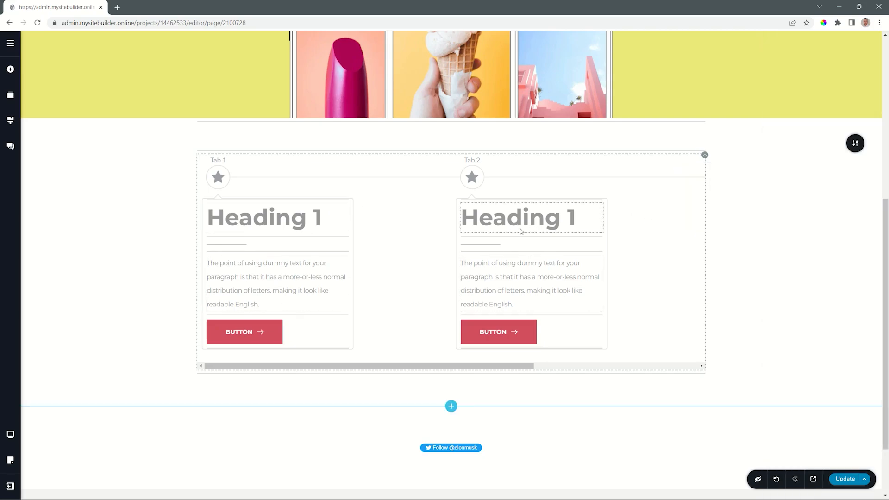
Try timeline card widths of 324 px and 300 px, and widen the cards again.
left_click(217, 177)
left_click(227, 204)
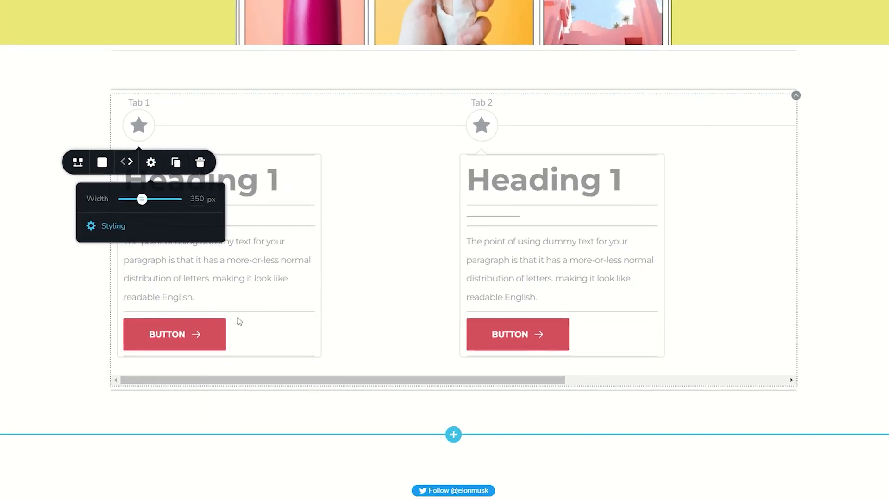
left_click(141, 200)
mouse_move(142, 199)
left_mouse_down()
mouse_move(154, 199)
mouse_move(141, 201)
left_mouse_up()
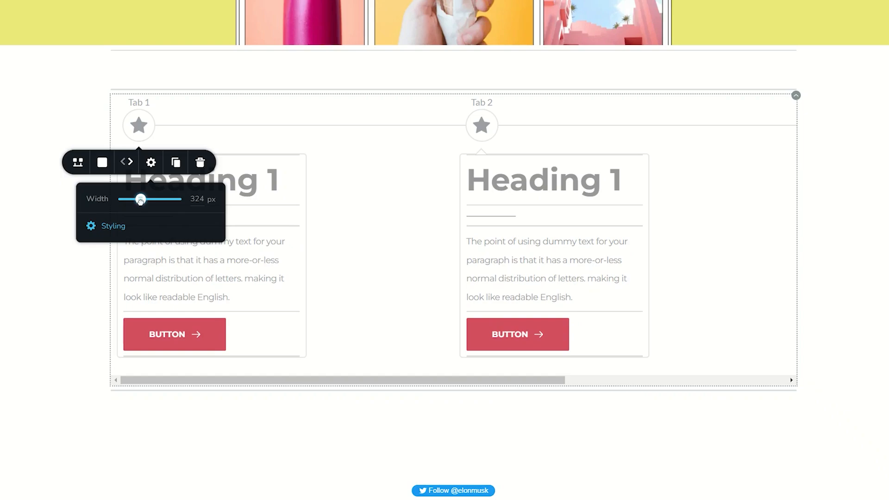
double_click(198, 200)
type("300")
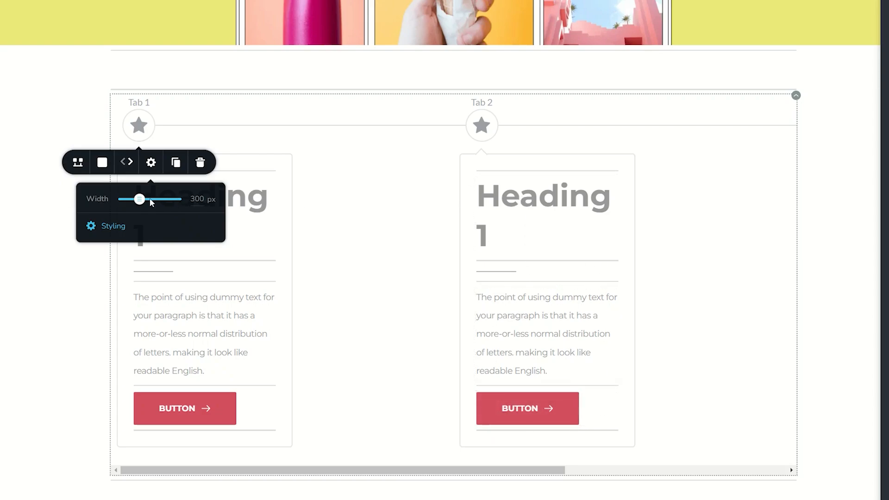
left_click_drag(145, 202, 143, 199)
Preview the vertical orientation, the two alternative timeline styles and hidden titles, restoring the horizontal layout with cards below and titles on.
left_click(78, 164)
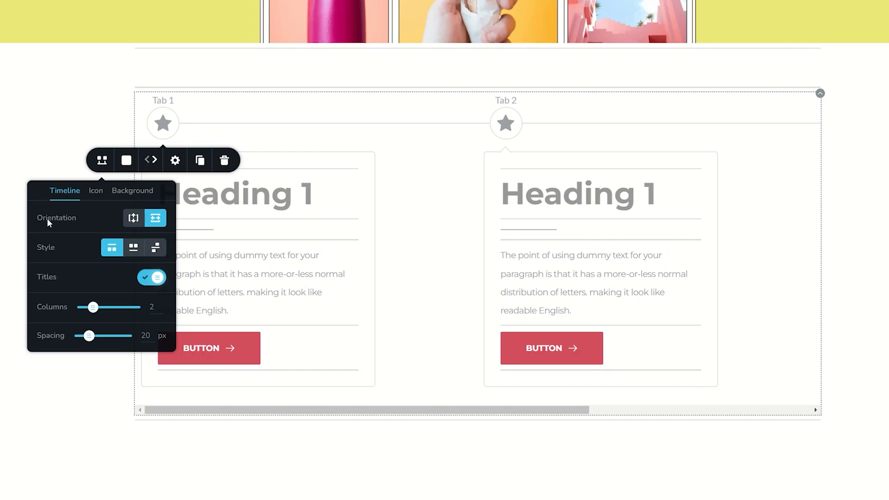
left_click(135, 222)
left_click(155, 218)
left_click(141, 250)
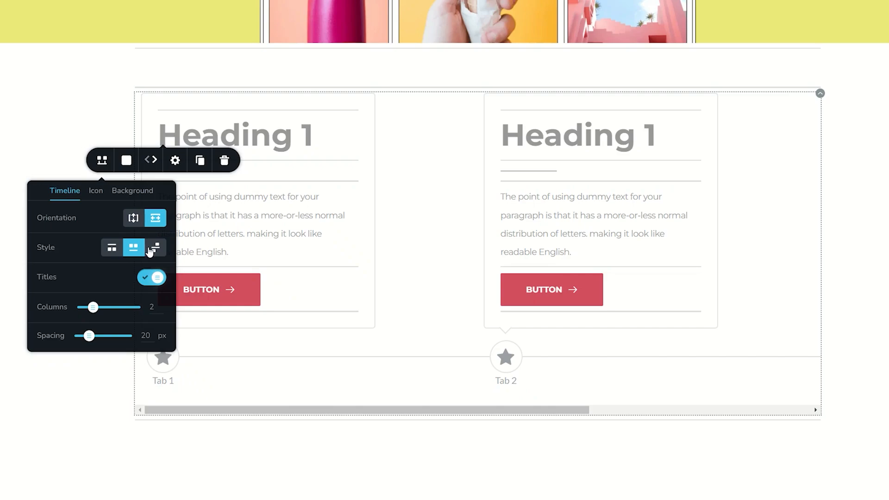
left_click(154, 246)
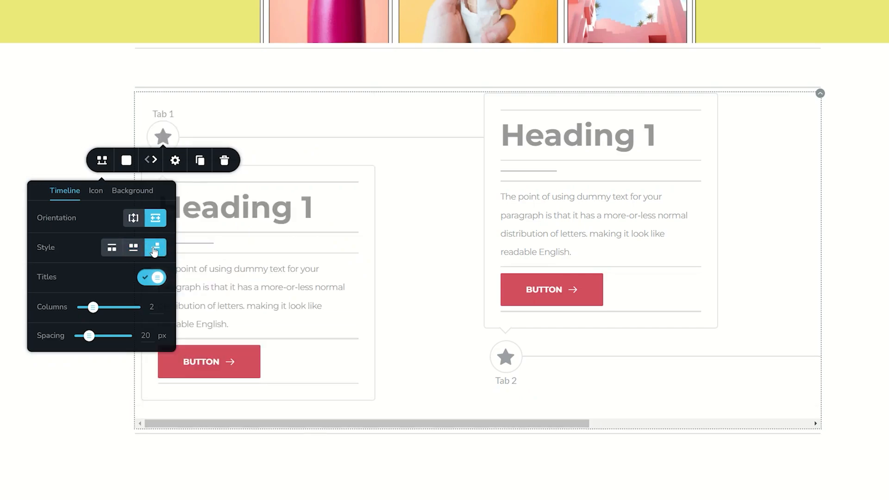
left_click(111, 249)
left_click(159, 278)
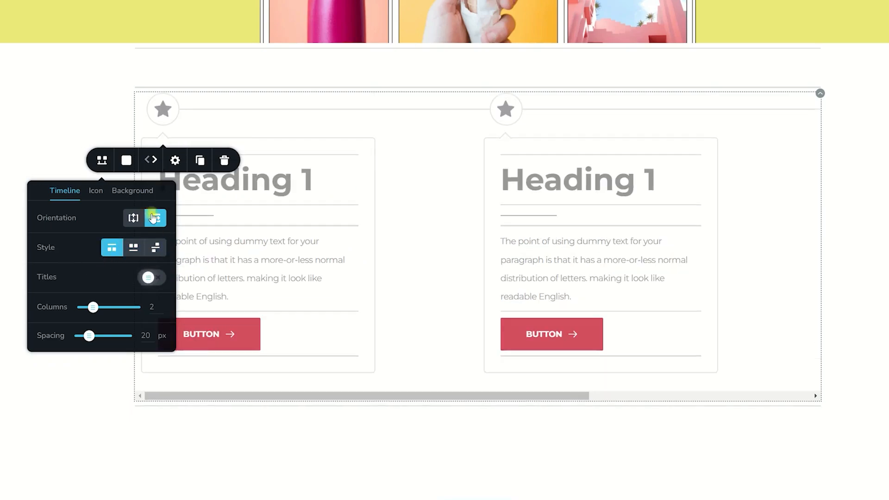
left_click(154, 278)
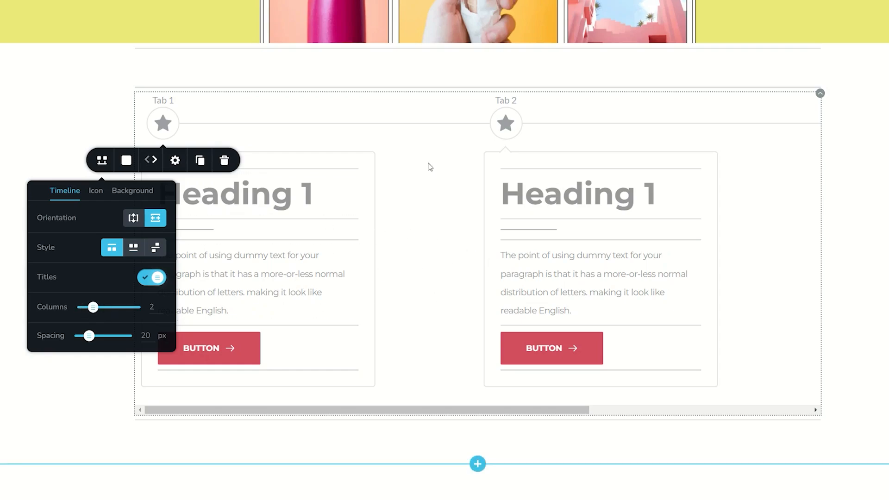
Set the timeline to 3 columns and narrow its cards to a width of 359 px.
left_click_drag(381, 410, 254, 417)
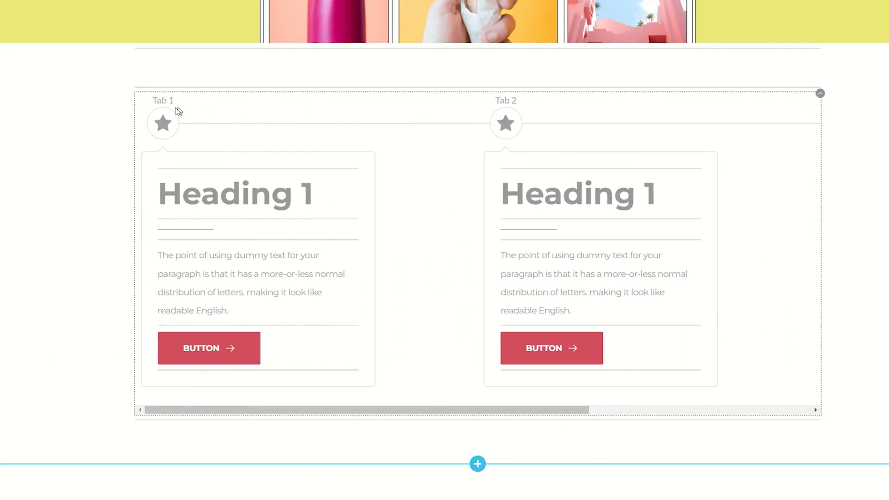
left_click(166, 126)
left_click(101, 165)
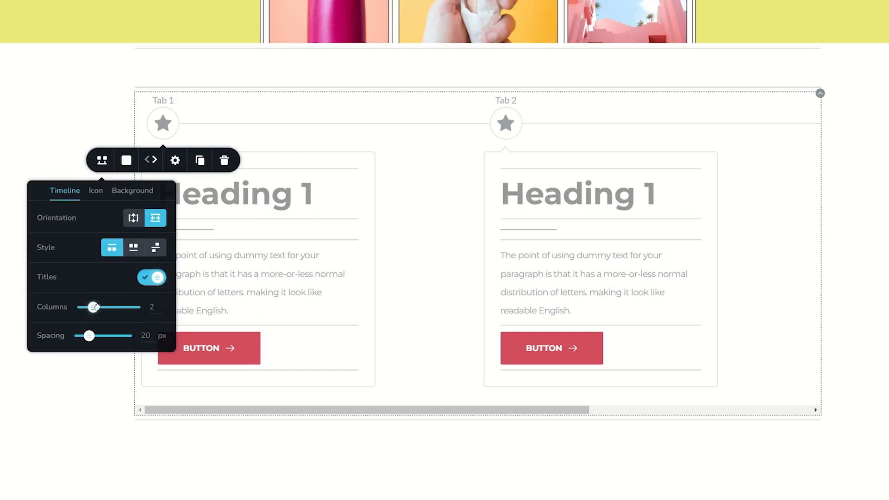
left_click_drag(96, 306, 104, 306)
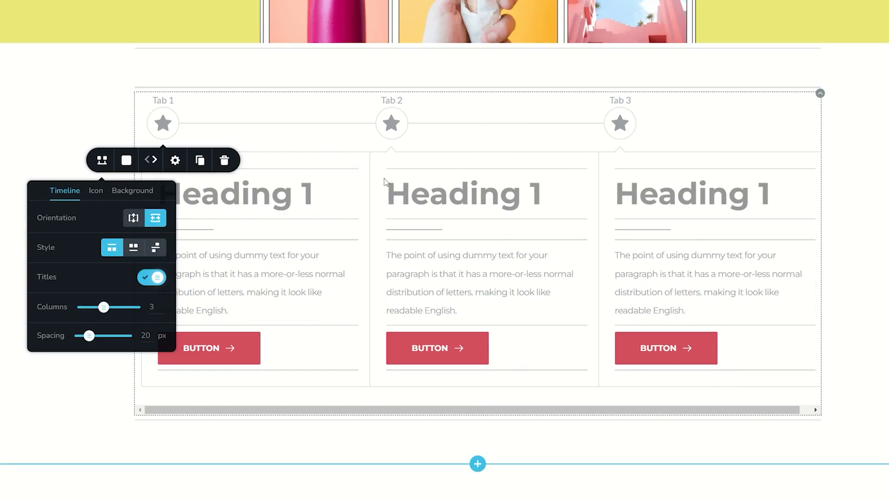
left_click(175, 160)
left_click_drag(172, 203, 166, 198)
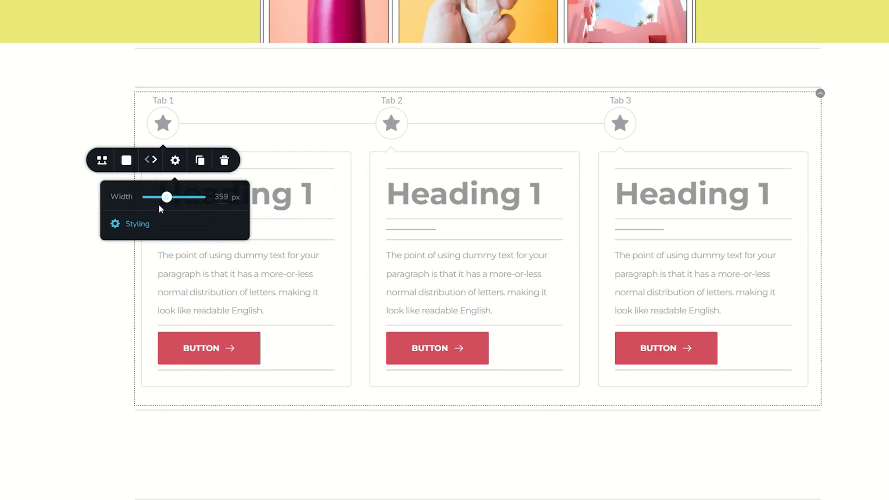
Try a timeline spacing of 61 px and reduce it to 27 px.
left_click(101, 159)
left_click_drag(88, 335, 108, 336)
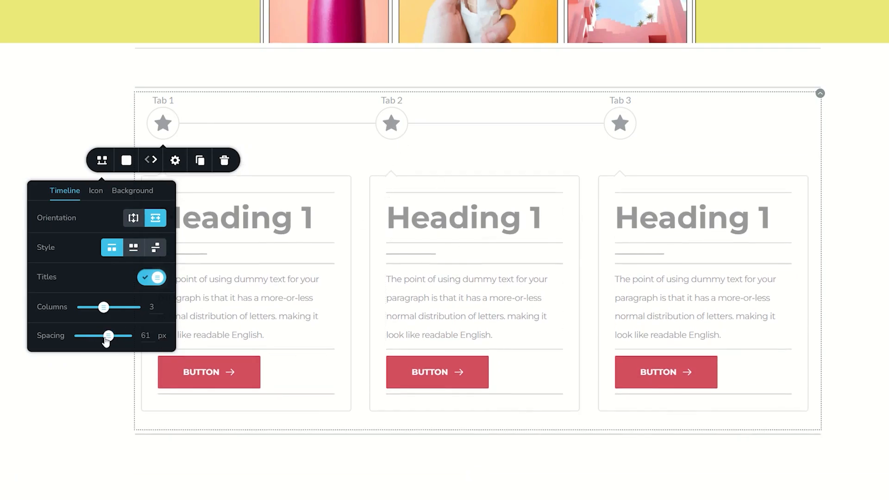
left_click_drag(109, 336, 93, 336)
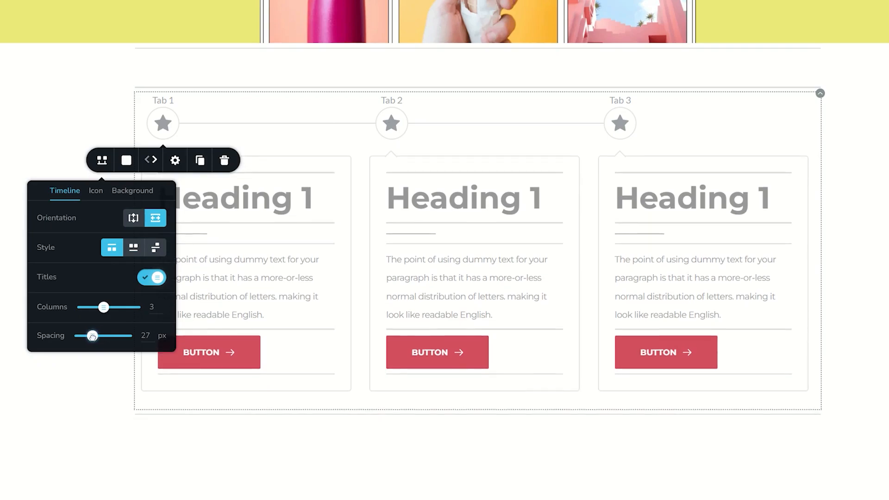
Replace the first tab's star icon with the glyph funnel icon.
left_click(95, 190)
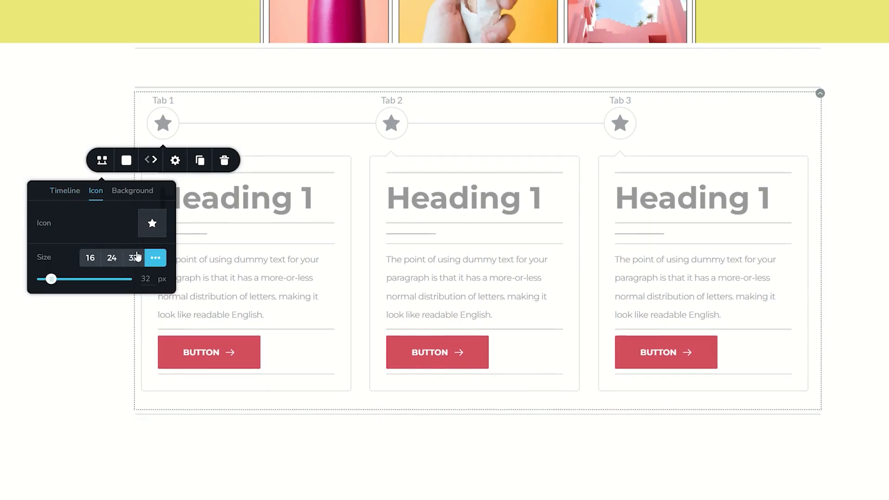
left_click(152, 224)
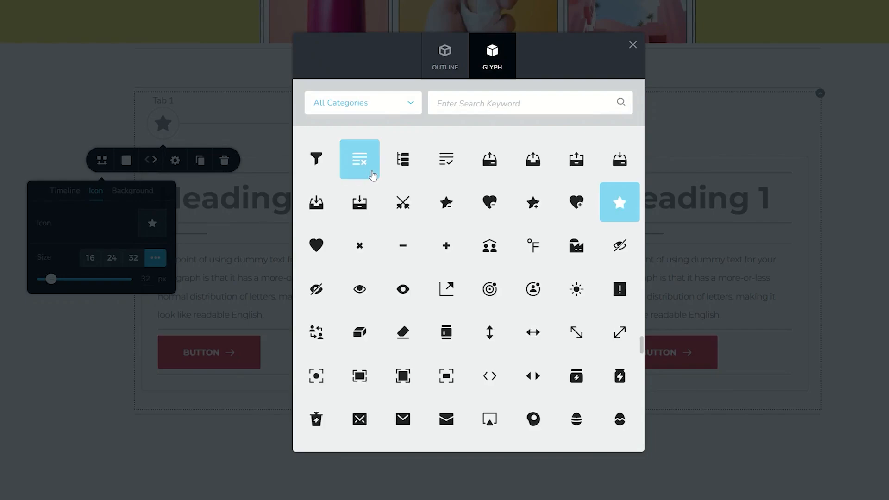
left_click(316, 162)
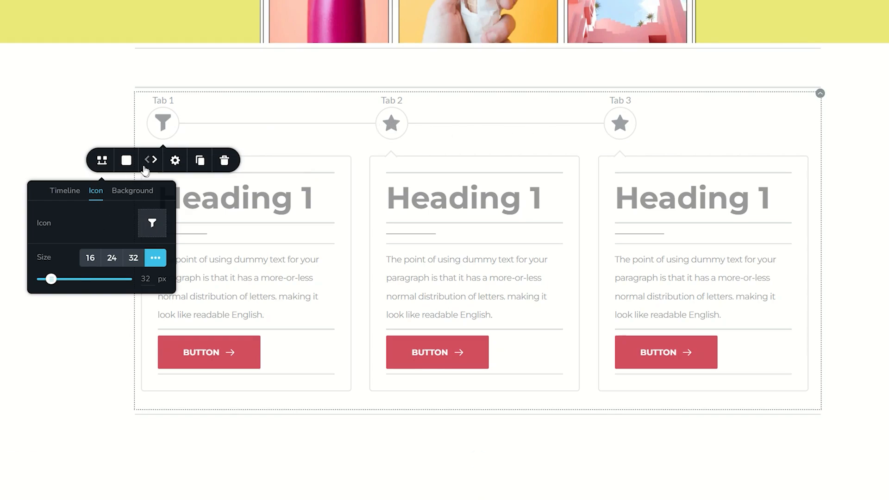
Try the 32, 24 and 16 preset icon sizes, and set a custom icon size of 31 px.
left_click(134, 259)
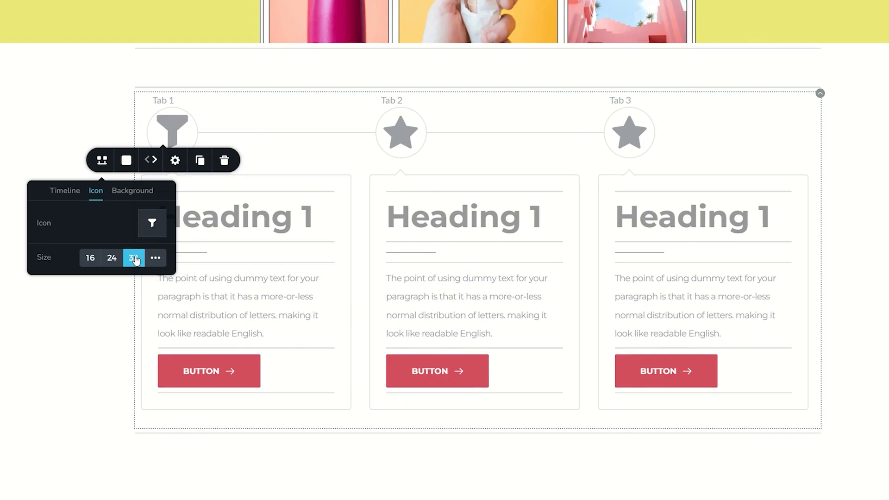
left_click(111, 259)
left_click(90, 259)
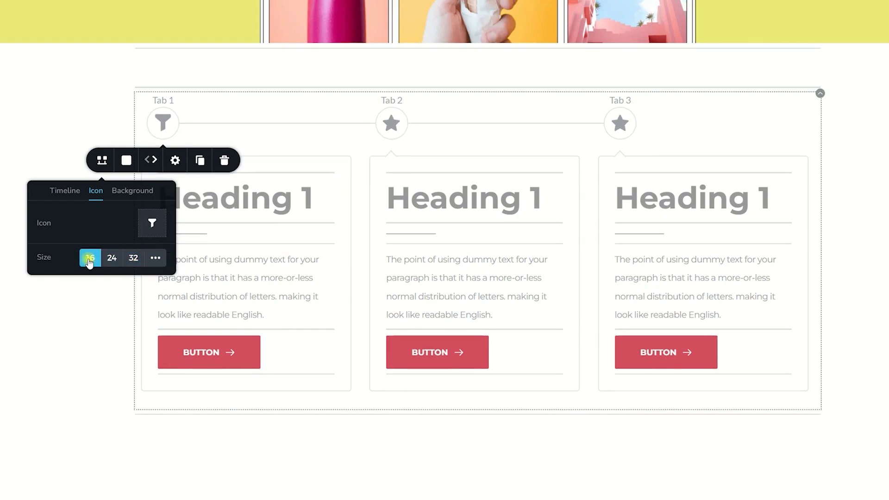
left_click(156, 258)
mouse_move(52, 280)
left_mouse_down()
mouse_move(69, 279)
mouse_move(51, 280)
left_mouse_up()
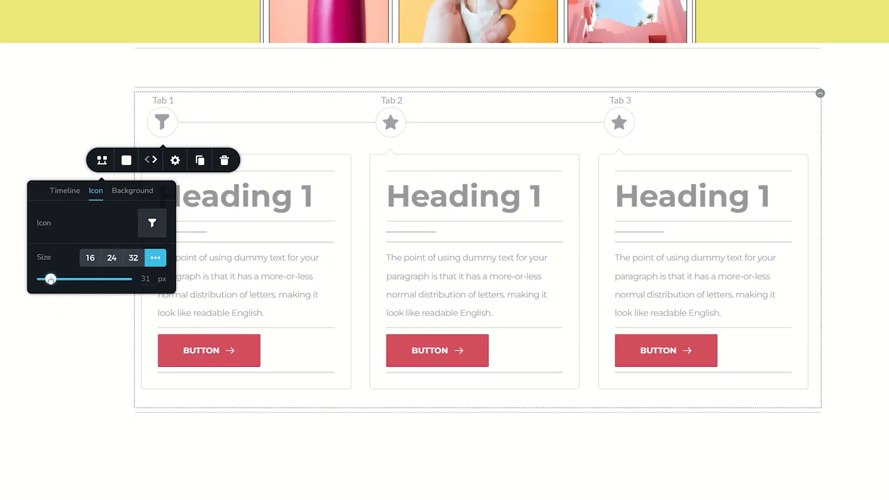
Set the icon background size to 21 px and try the square, rounded and custom corner options.
left_click(136, 192)
left_click_drag(69, 245, 72, 246)
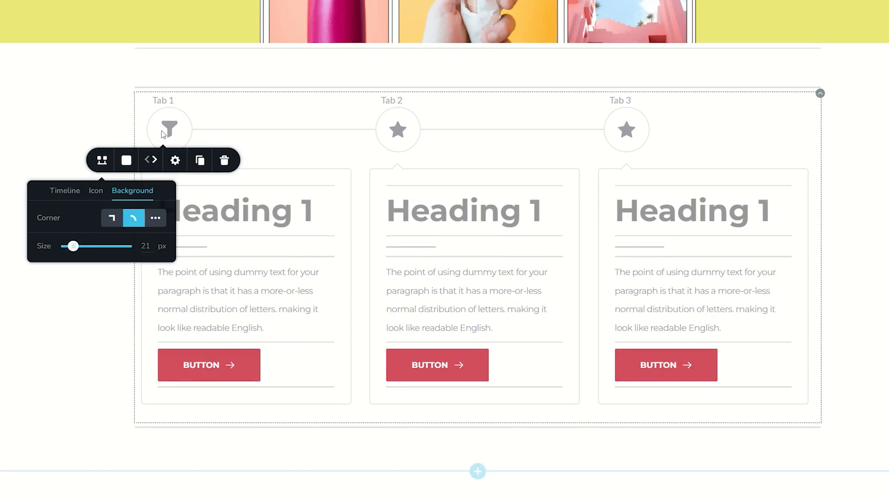
left_click(111, 221)
left_click(132, 220)
left_click(148, 226)
left_click_drag(51, 240, 65, 239)
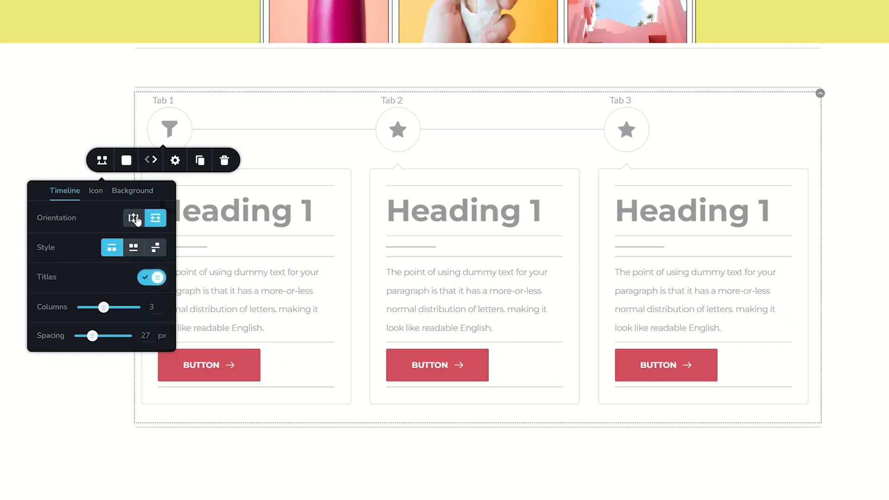
Preview the vertical orientation with its three styles and hidden titles, increase the spacing slightly, and restore the horizontal orientation.
left_click(134, 218)
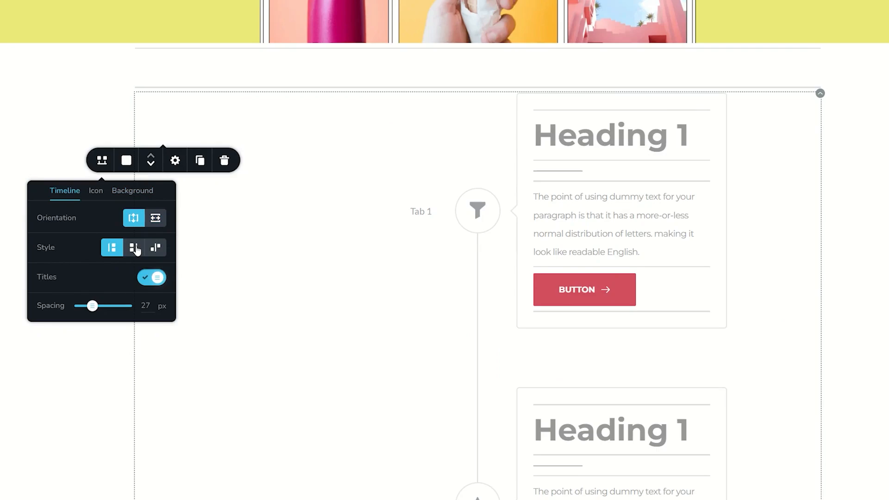
left_click(133, 248)
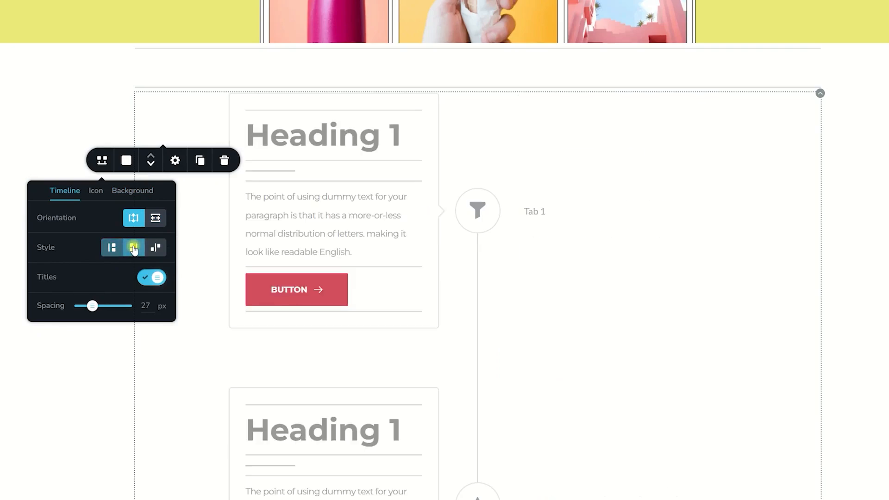
left_click(159, 249)
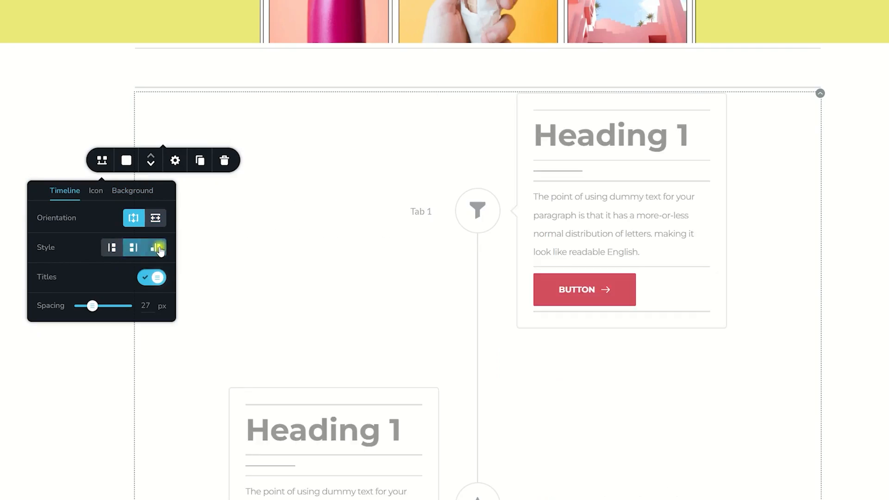
left_click(111, 248)
left_click(146, 278)
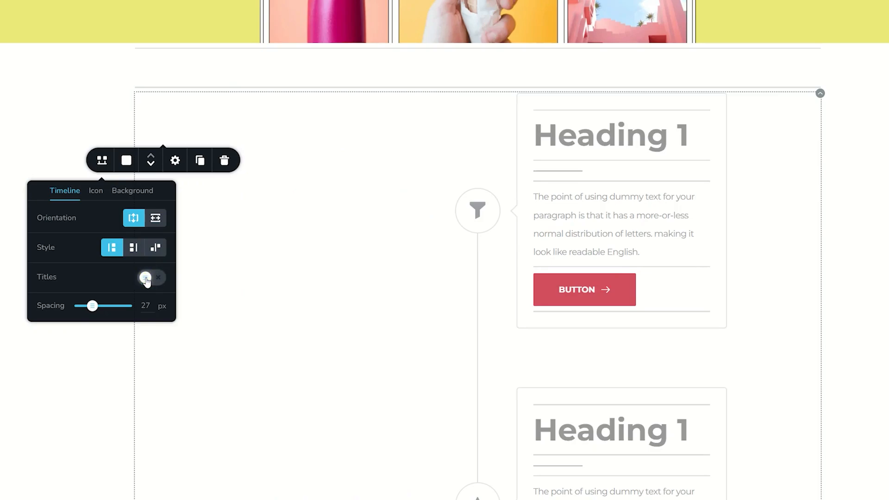
left_click(146, 279)
left_click_drag(92, 305, 98, 307)
left_click(156, 218)
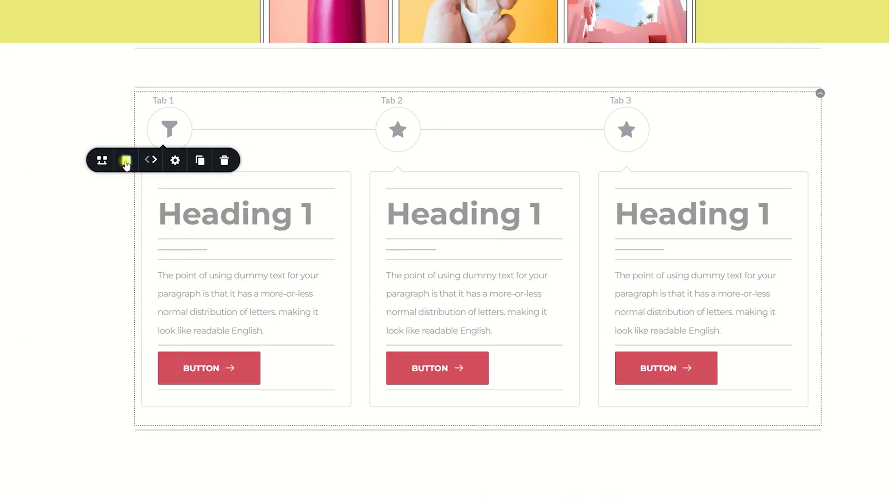
Color the first tab's background yellow (#ede97a) and its funnel icon red (#d34d5e).
left_click(126, 161)
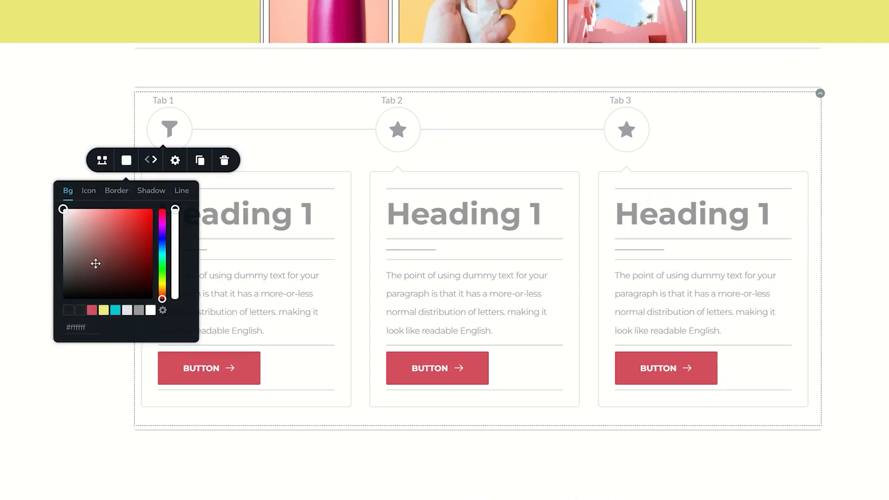
left_click(103, 310)
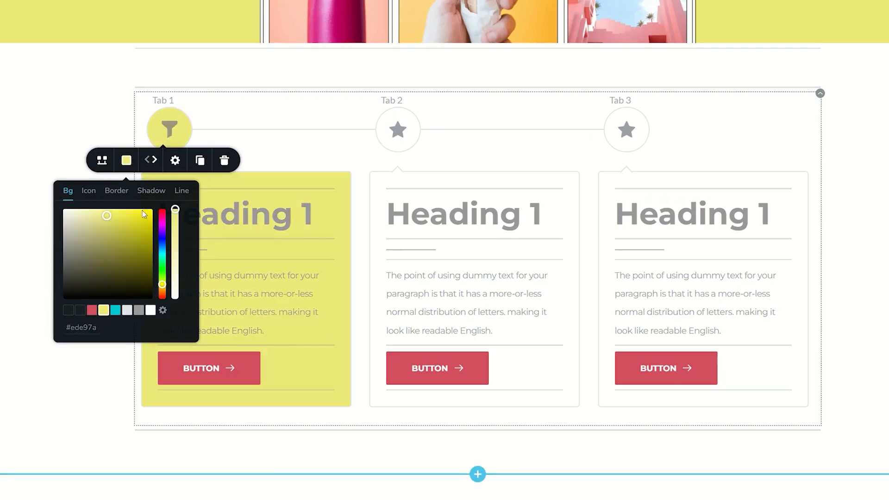
left_click(89, 191)
left_click(92, 309)
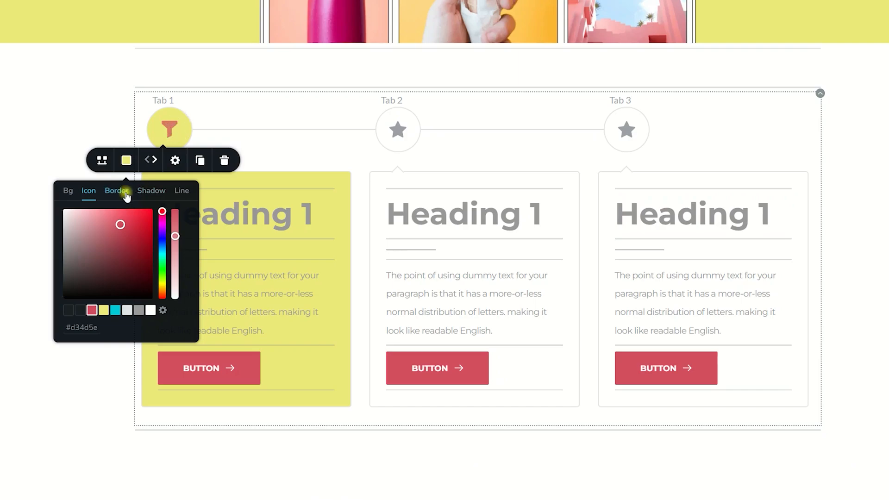
Color the first tab's border with the turquoise swatch and the timeline's connecting line with the red swatch.
left_click(118, 191)
left_click(115, 311)
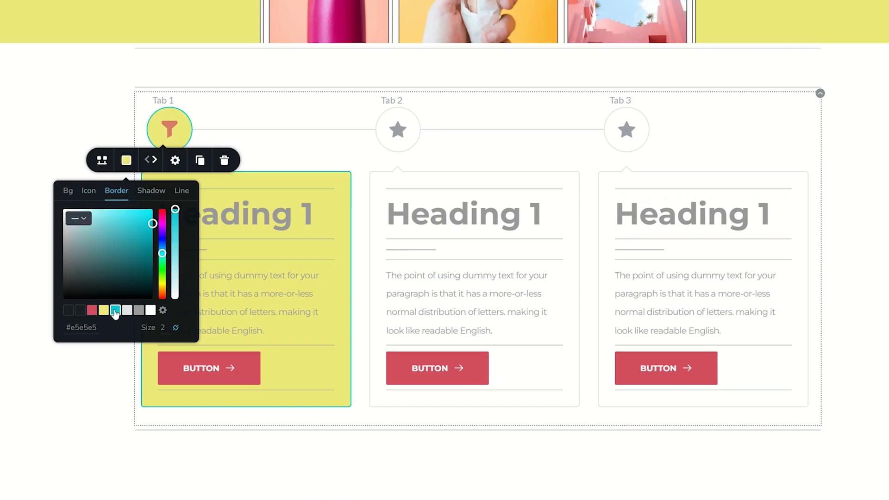
left_click(181, 192)
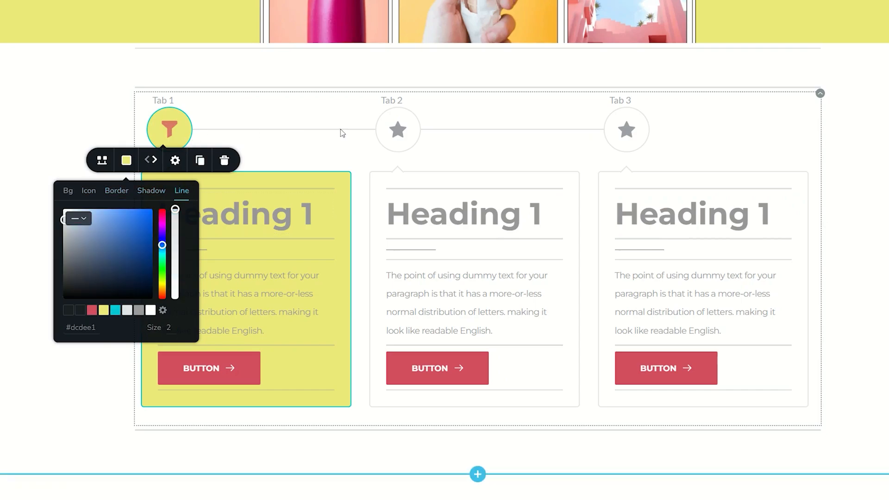
left_click(92, 311)
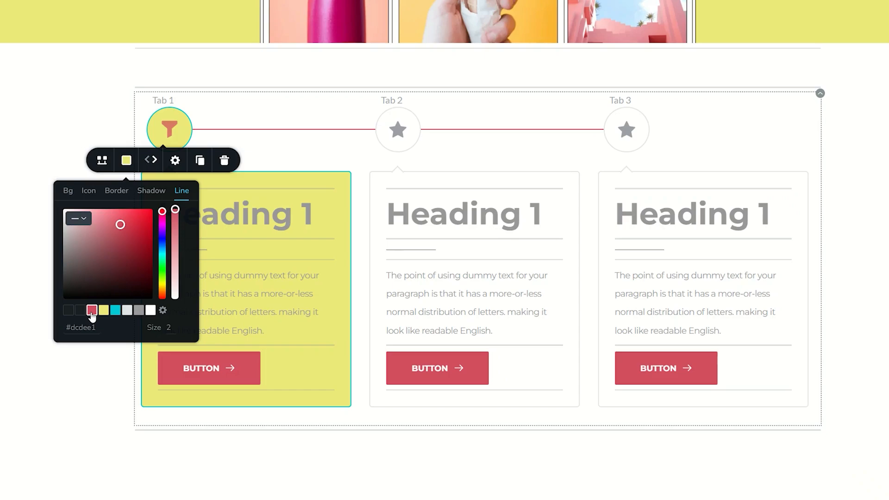
Set the tab titles' font to Montserrat and increase their font size slightly.
left_click(166, 102)
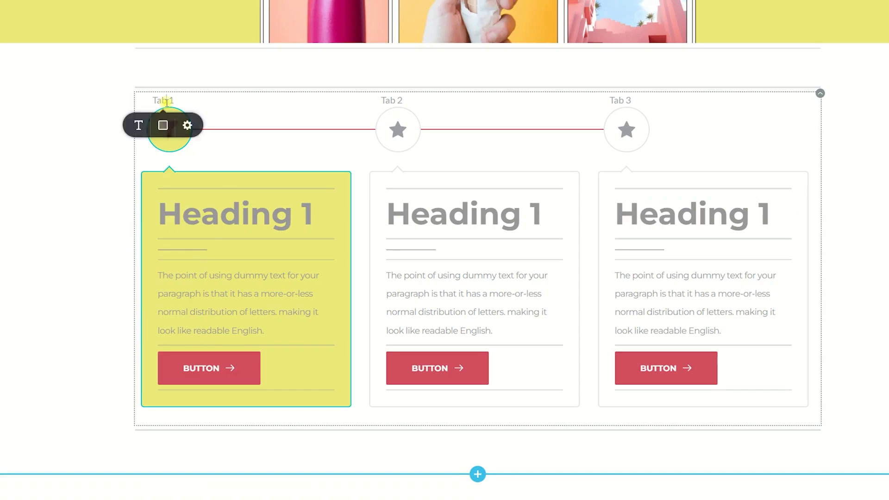
left_click(138, 126)
left_click(66, 186)
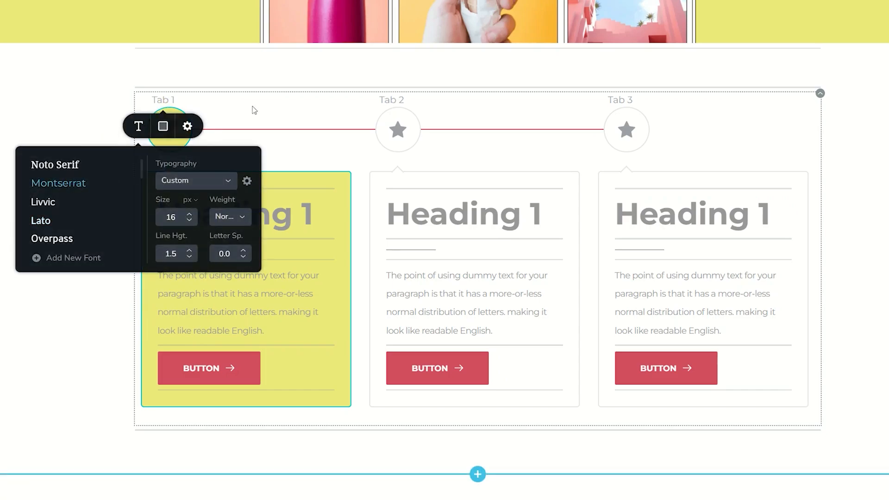
left_click(189, 213)
left_click(189, 214)
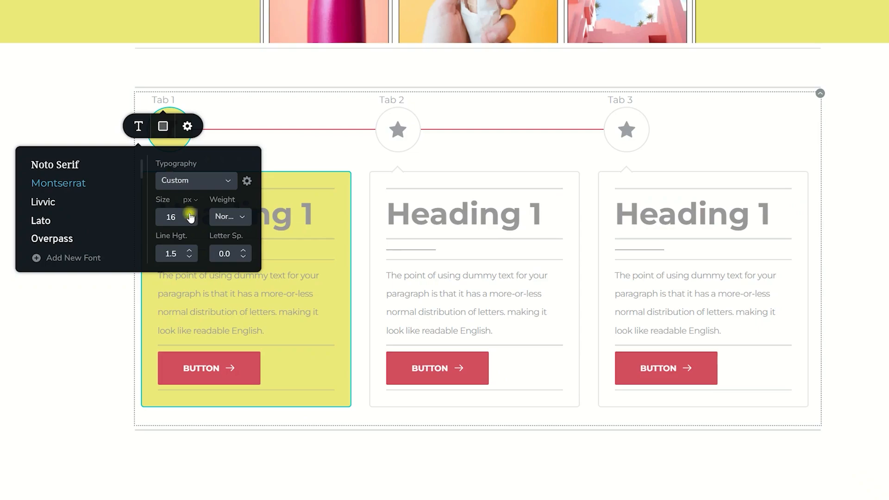
Color the tab titles blue (#184eba) at 100% opacity.
left_click(161, 128)
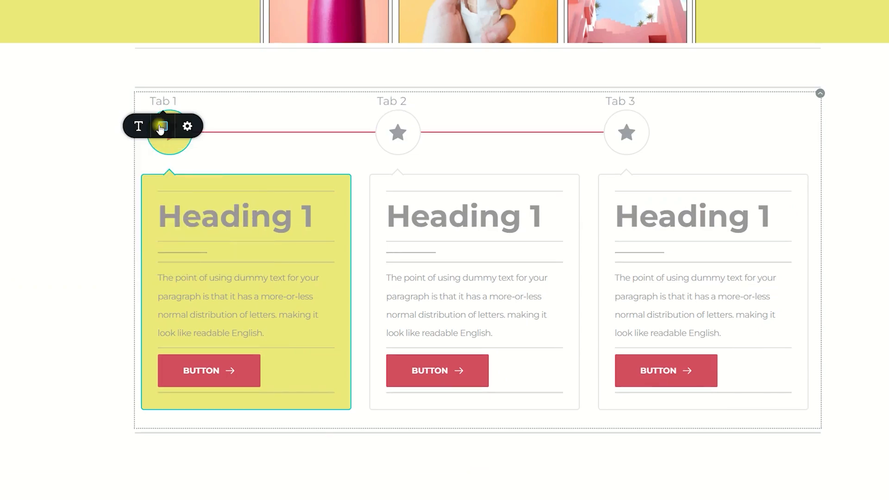
left_click_drag(177, 193, 217, 155)
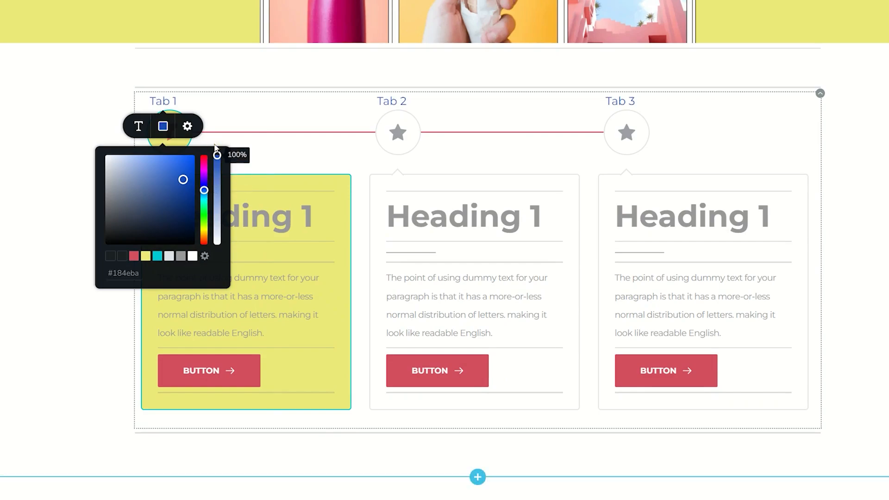
left_click(310, 162)
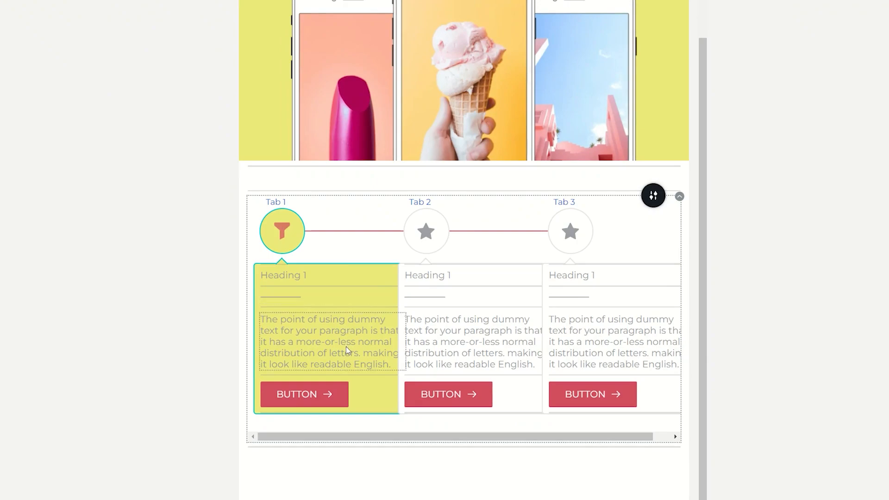
Open the first timeline tab's settings in the narrower device view.
mouse_move(296, 234)
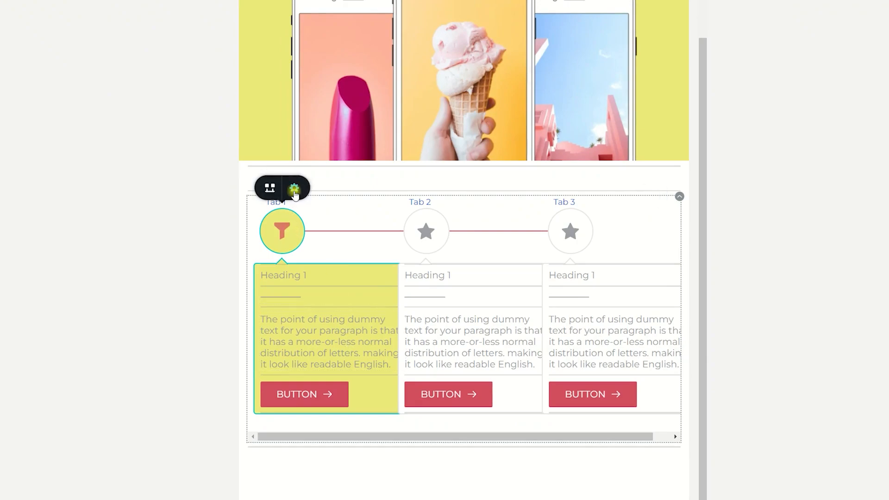